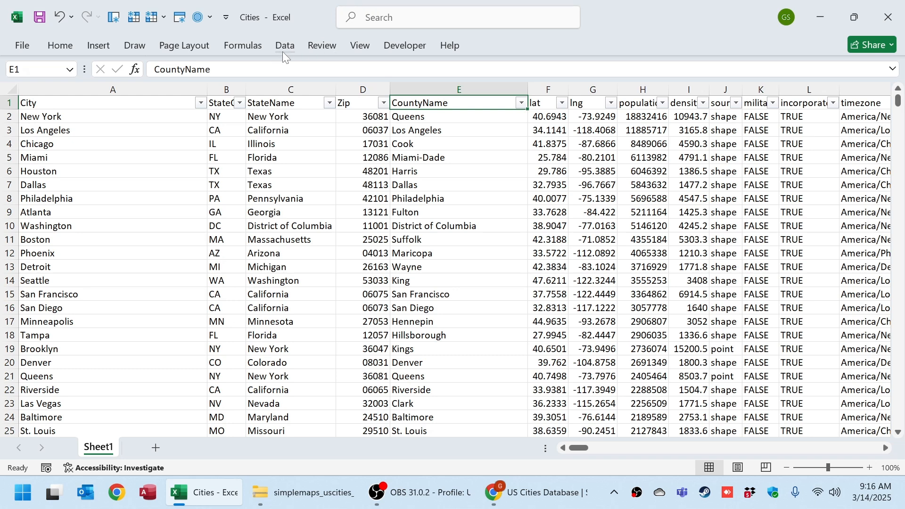
Create a PivotTable on a new worksheet from all the columns of Sheet1's city data.
{"action": "left_click", "coordinate": [462, 87]}
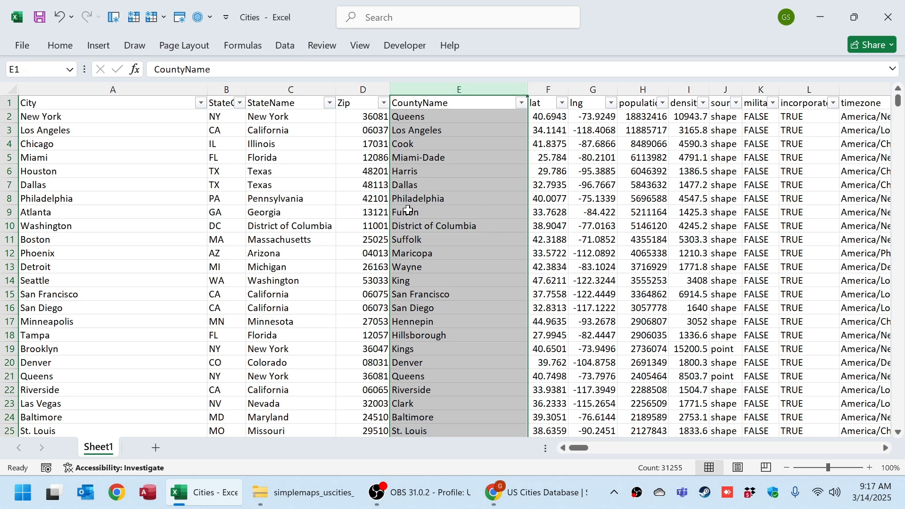
{"action": "left_click", "coordinate": [140, 140]}
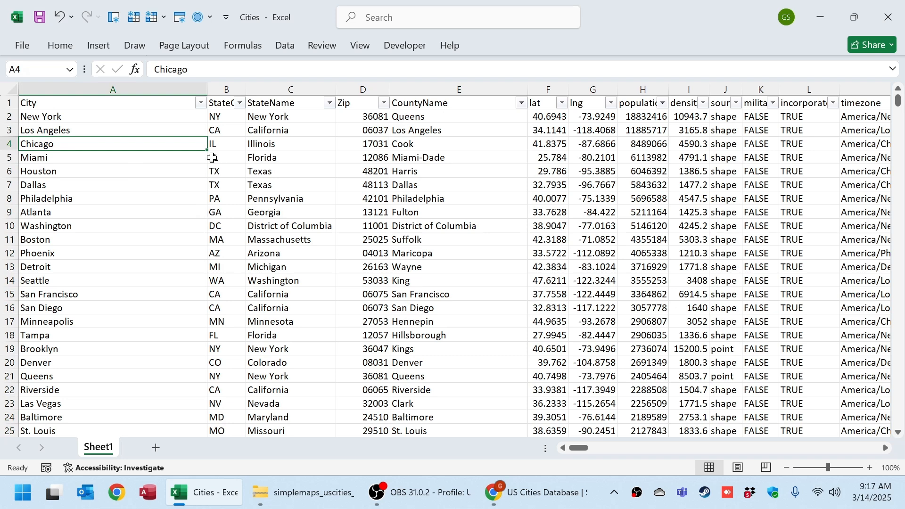
{"action": "left_click", "coordinate": [11, 89]}
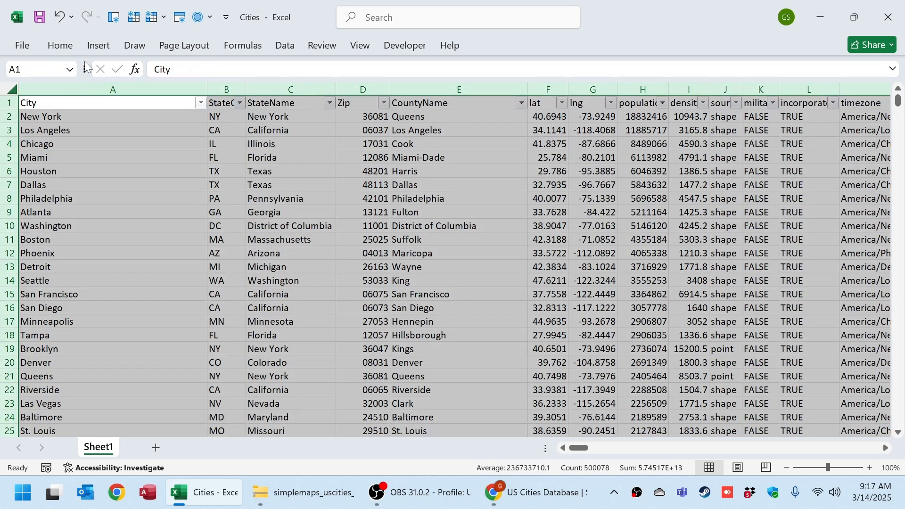
{"action": "left_click", "coordinate": [108, 46]}
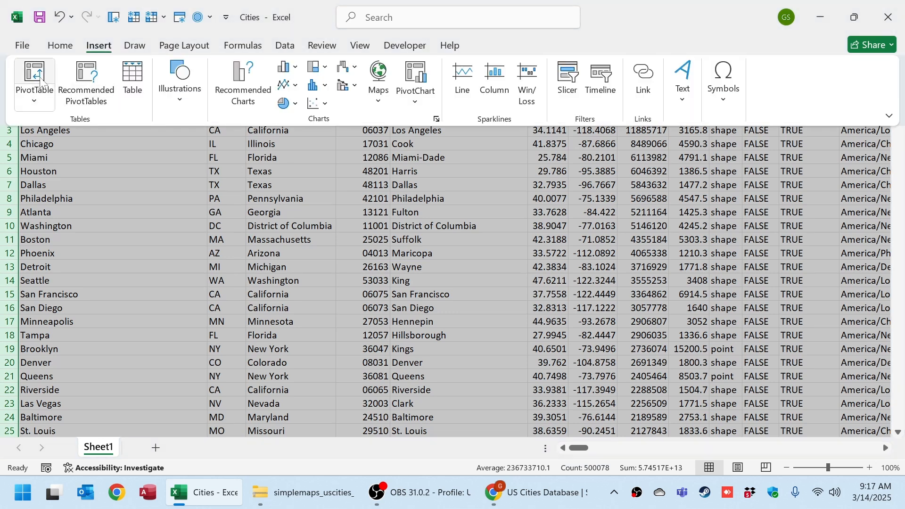
{"action": "left_click", "coordinate": [40, 79]}
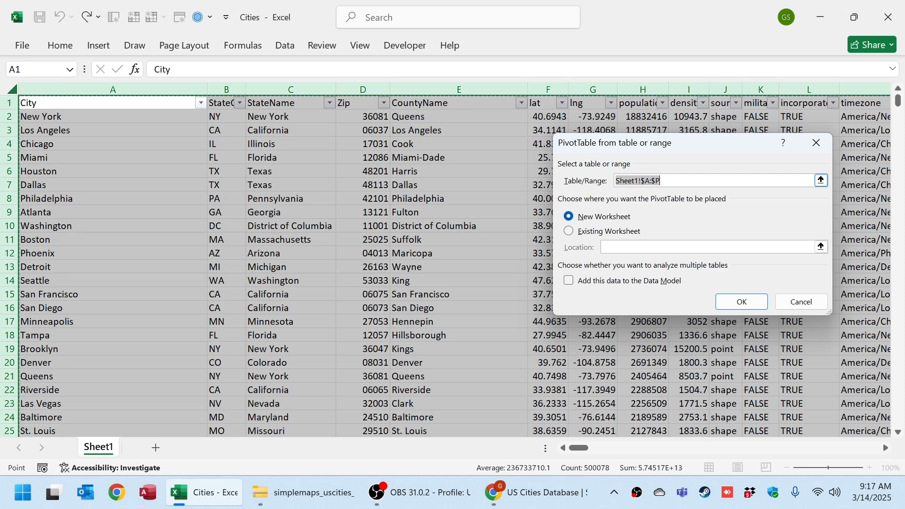
{"action": "left_click", "coordinate": [750, 306]}
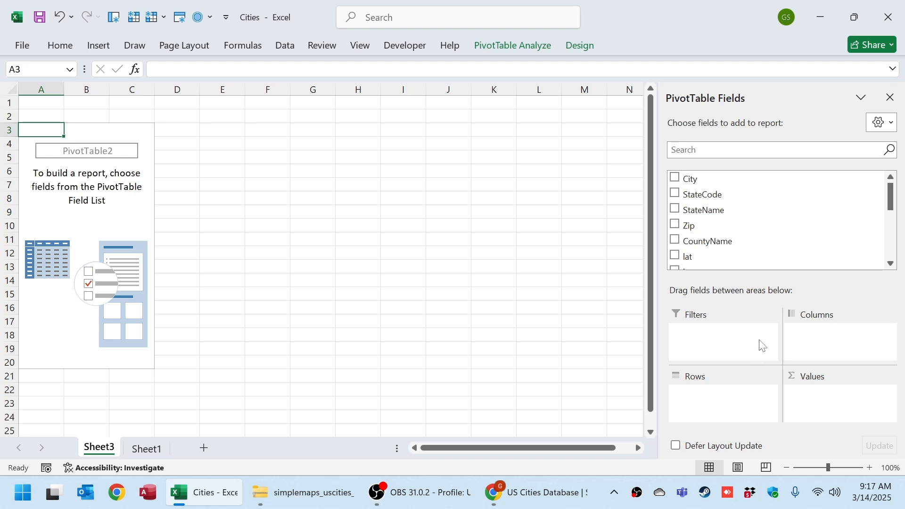
Add City as the PivotTable's row field and compare the city list with the source data on Sheet1.
{"action": "left_click", "coordinate": [675, 179]}
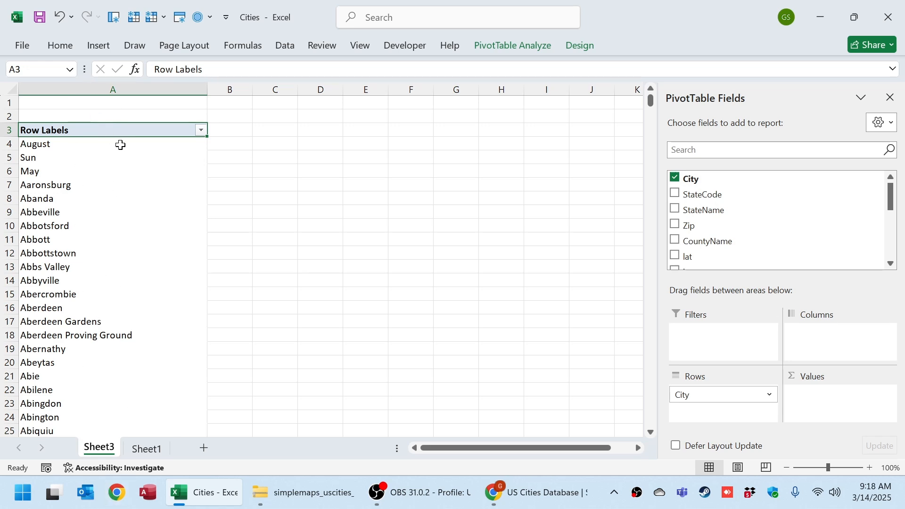
{"action": "left_click", "coordinate": [131, 88]}
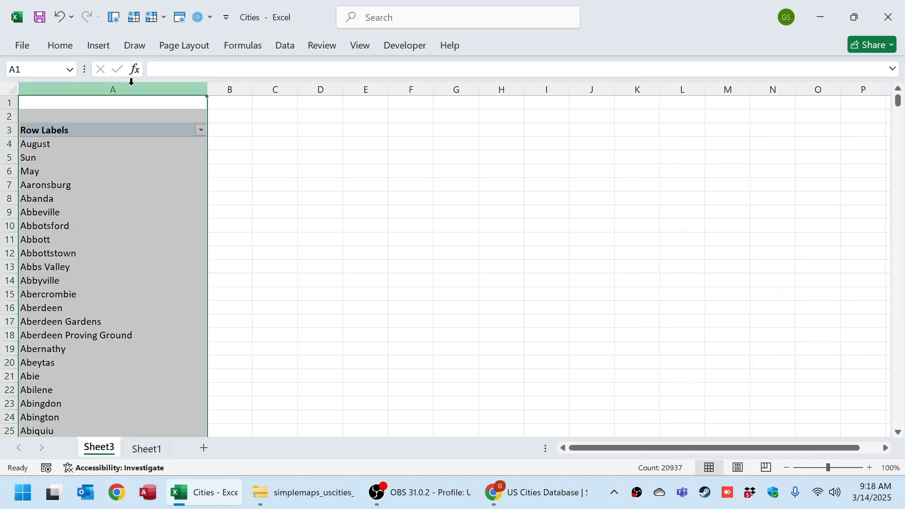
{"action": "left_click", "coordinate": [156, 456]}
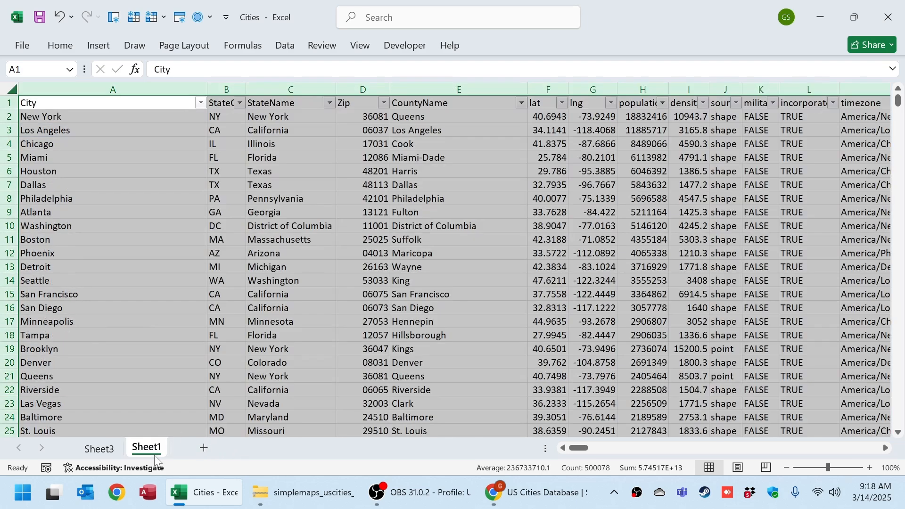
{"action": "left_click", "coordinate": [94, 450]}
{"action": "left_click", "coordinate": [229, 266]}
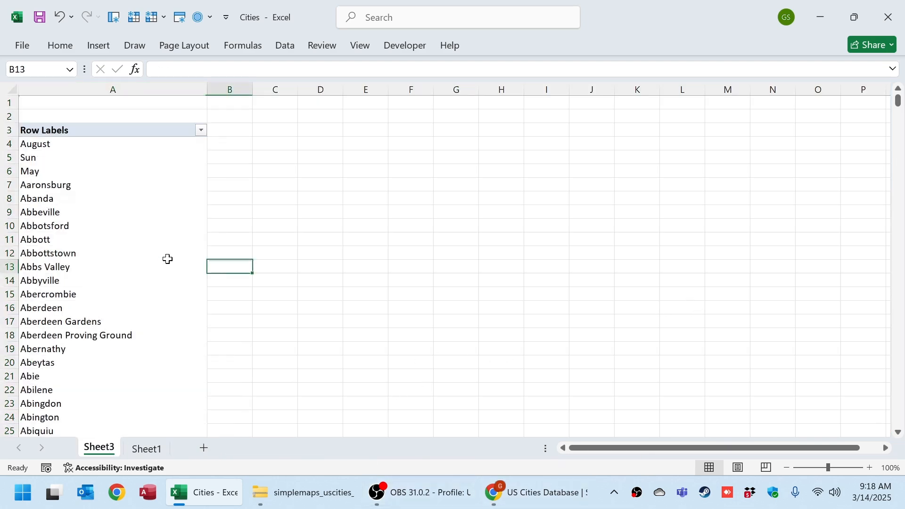
{"action": "left_click", "coordinate": [167, 256]}
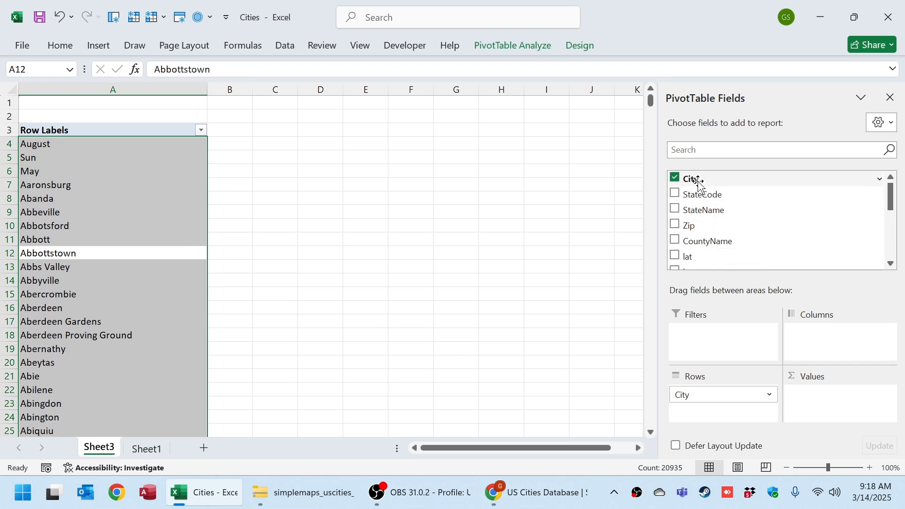
Add City to the PivotTable's values to count how often each city name occurs.
{"action": "left_click_drag", "start_coordinate": [697, 182], "coordinate": [836, 413]}
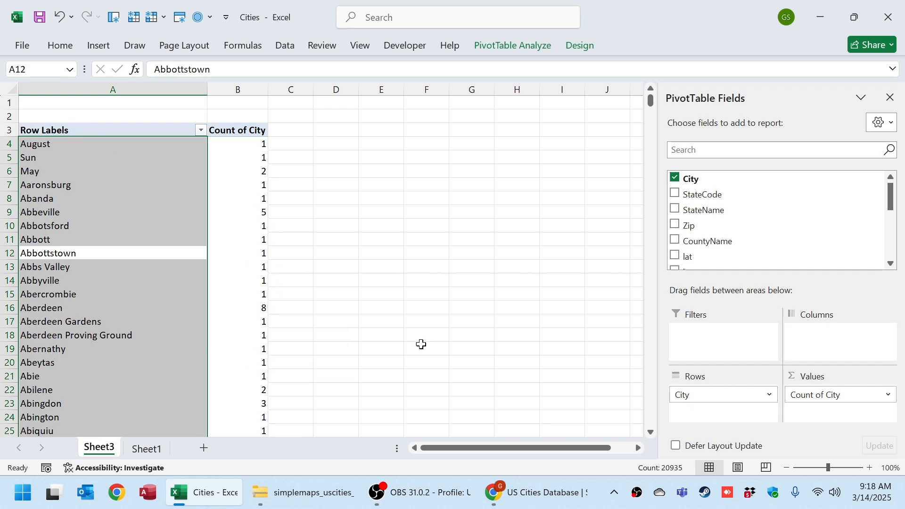
{"action": "left_click", "coordinate": [888, 395]}
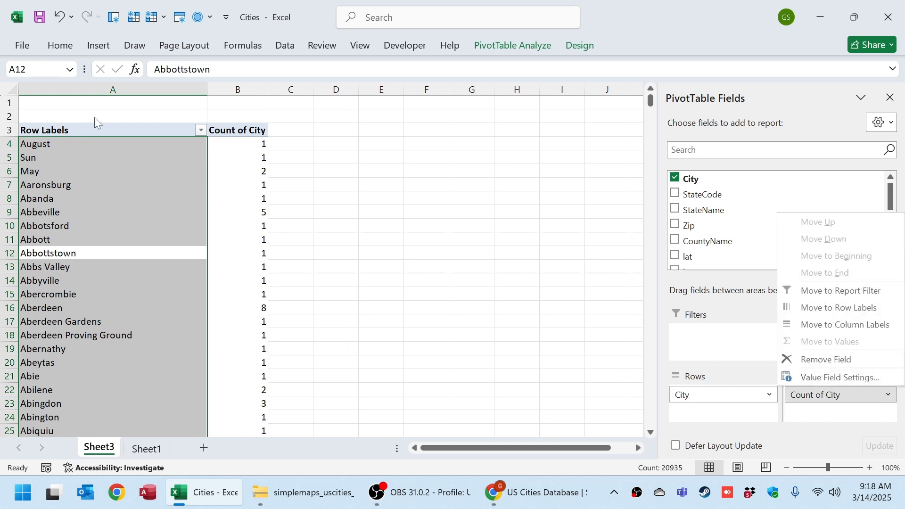
{"action": "left_click", "coordinate": [179, 190]}
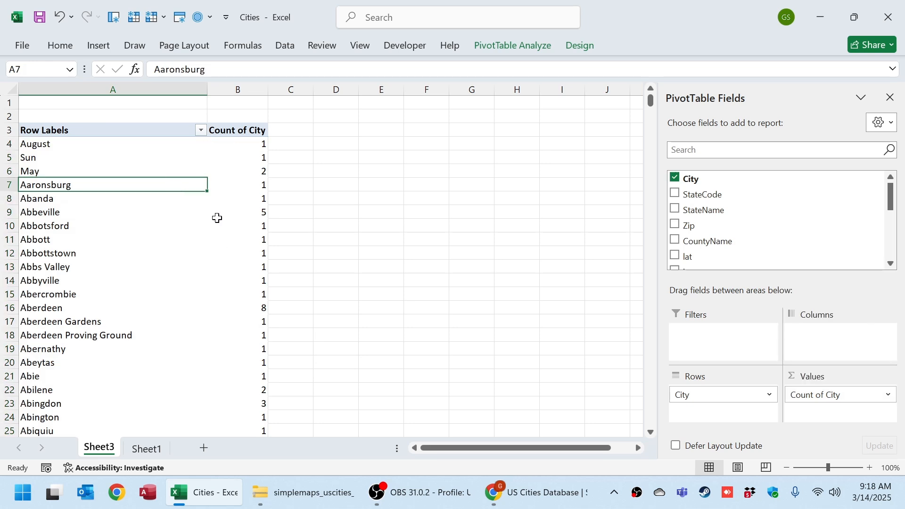
Replace City with CountyName as rows and as counted values, and check the counts for Abbeville and Acadia.
{"action": "left_click", "coordinate": [674, 178]}
{"action": "left_click_drag", "start_coordinate": [686, 241], "coordinate": [688, 396]}
{"action": "left_click_drag", "start_coordinate": [710, 240], "coordinate": [831, 405]}
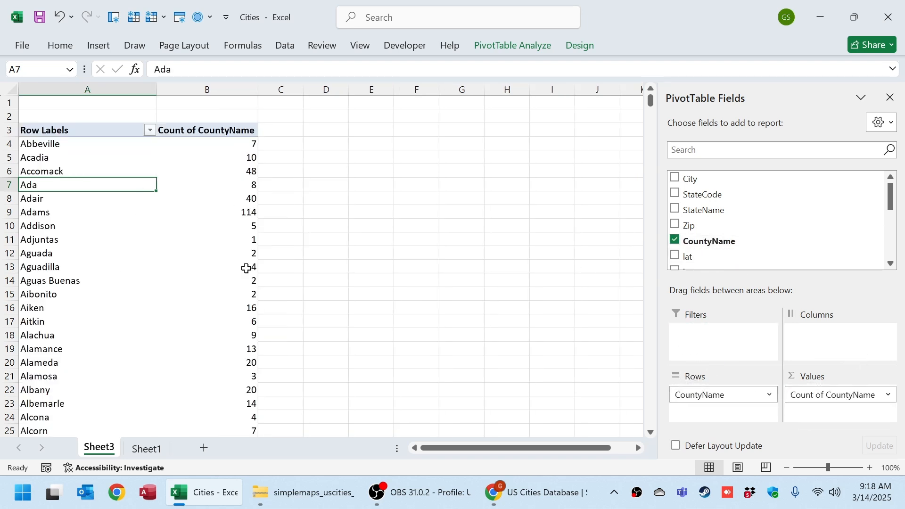
{"action": "left_click_drag", "start_coordinate": [250, 141], "coordinate": [112, 144]}
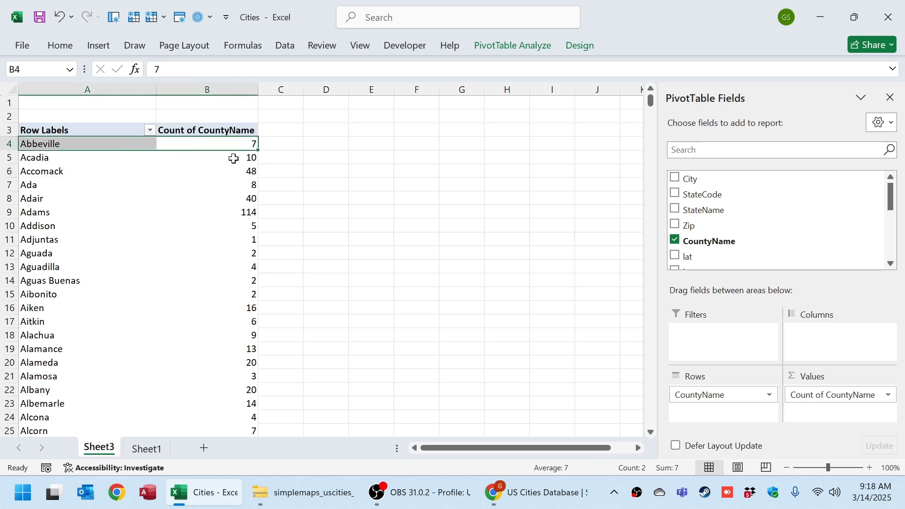
{"action": "left_click_drag", "start_coordinate": [248, 156], "coordinate": [63, 151]}
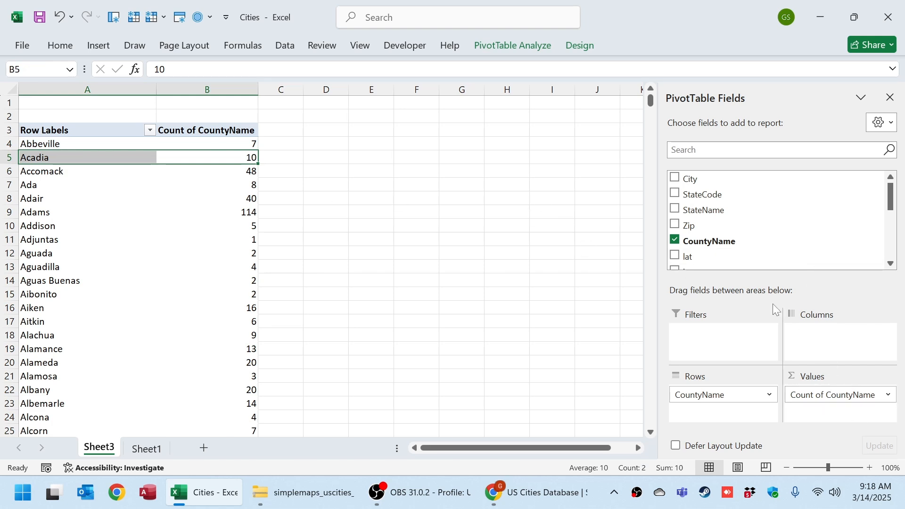
Replace CountyName with StateName as the row field and add a count of StateName to the values.
{"action": "left_click", "coordinate": [678, 242]}
{"action": "left_click", "coordinate": [699, 210]}
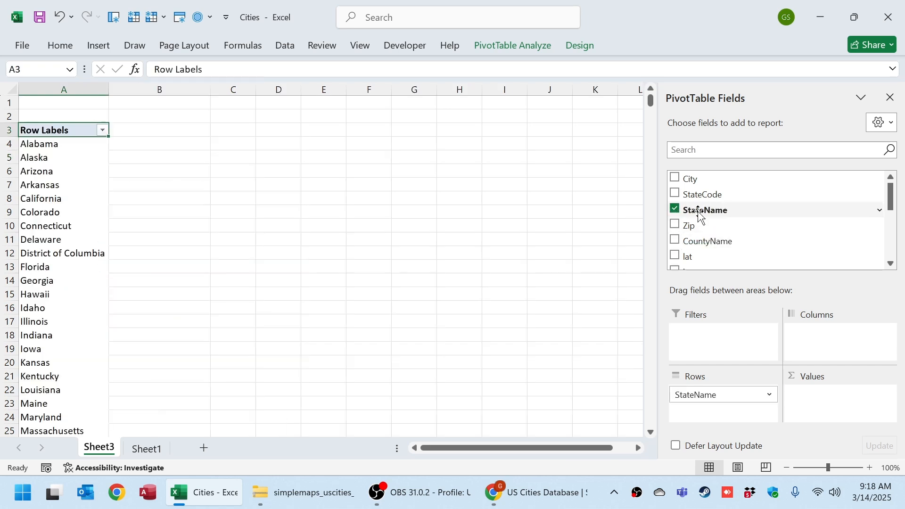
{"action": "left_click_drag", "start_coordinate": [698, 210], "coordinate": [860, 406]}
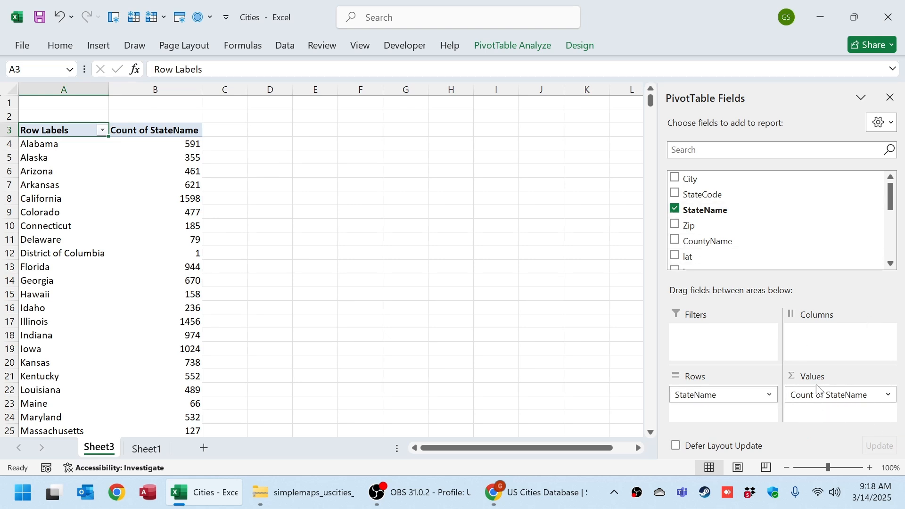
Remove StateName from the PivotTable and briefly try City as the row field.
{"action": "left_click", "coordinate": [675, 209]}
{"action": "scroll", "coordinate": [707, 242], "scroll_direction": "down", "scroll_amount": 4}
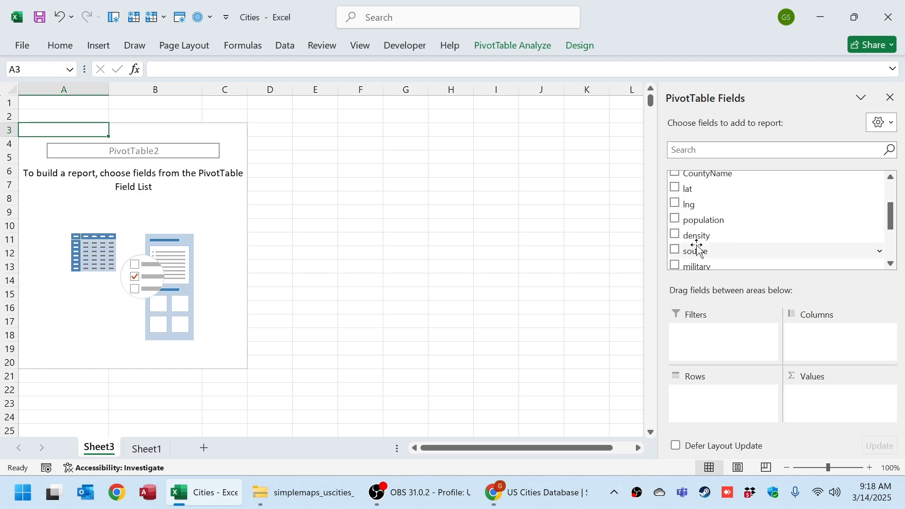
{"action": "scroll", "coordinate": [696, 234], "scroll_direction": "up", "scroll_amount": 4}
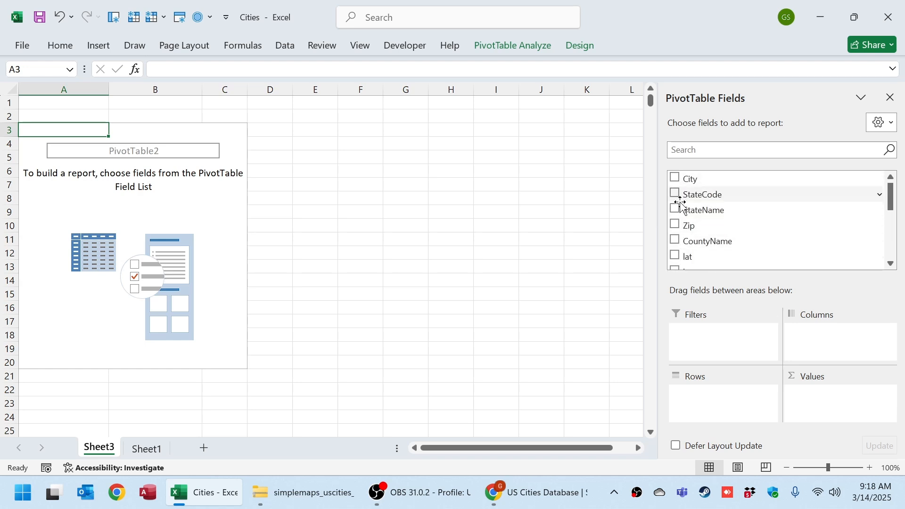
{"action": "left_click", "coordinate": [676, 181]}
{"action": "left_click", "coordinate": [676, 182]}
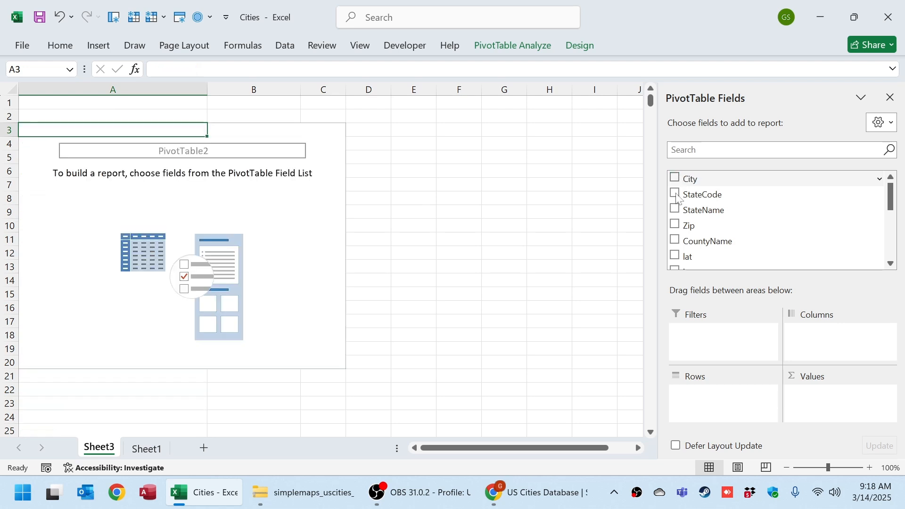
Set CountyName as the row field and summarize population as a sum for each county.
{"action": "left_click", "coordinate": [679, 243]}
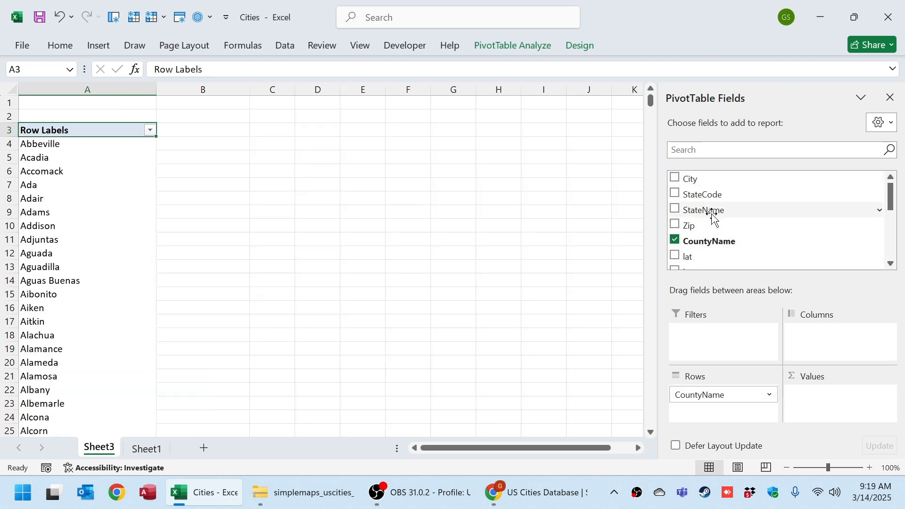
{"action": "scroll", "coordinate": [712, 221], "scroll_direction": "down", "scroll_amount": 2}
{"action": "left_click_drag", "start_coordinate": [709, 259], "coordinate": [829, 400]}
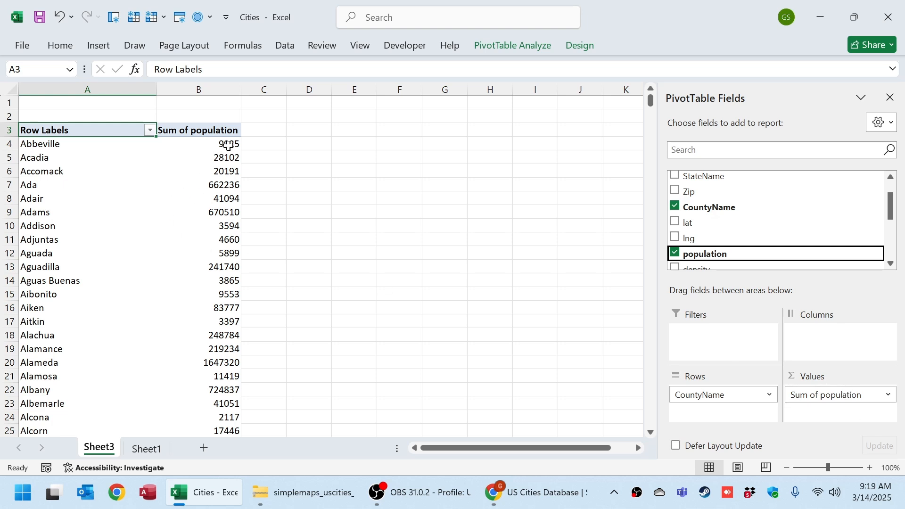
{"action": "mouse_move", "coordinate": [228, 141]}
{"action": "mouse_move", "coordinate": [51, 160]}
Take population out of the values, add StateName as the column field, and put the sum of population back as values.
{"action": "left_click", "coordinate": [839, 397]}
{"action": "left_click_drag", "start_coordinate": [843, 399], "coordinate": [781, 264]}
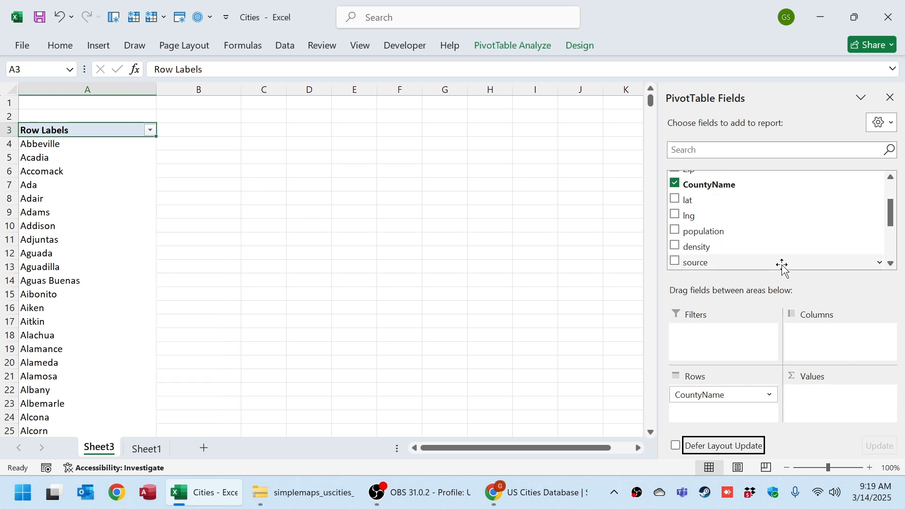
{"action": "scroll", "coordinate": [713, 228], "scroll_direction": "up", "scroll_amount": 3}
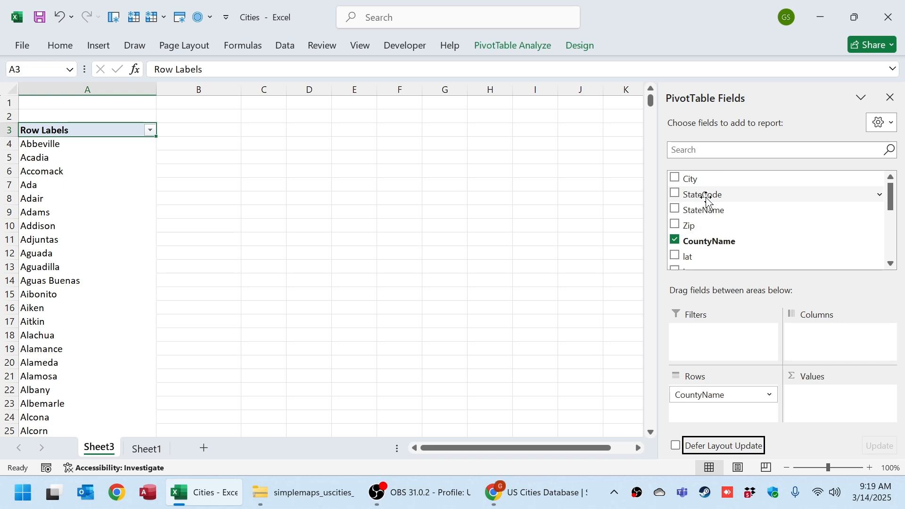
{"action": "left_click_drag", "start_coordinate": [704, 213], "coordinate": [857, 356]}
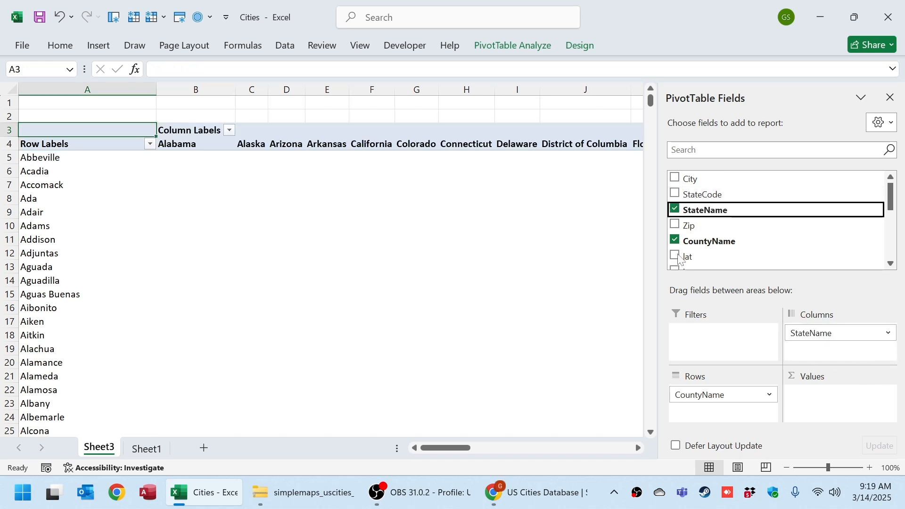
{"action": "scroll", "coordinate": [711, 252], "scroll_direction": "down", "scroll_amount": 1}
{"action": "left_click_drag", "start_coordinate": [711, 254], "coordinate": [839, 410]}
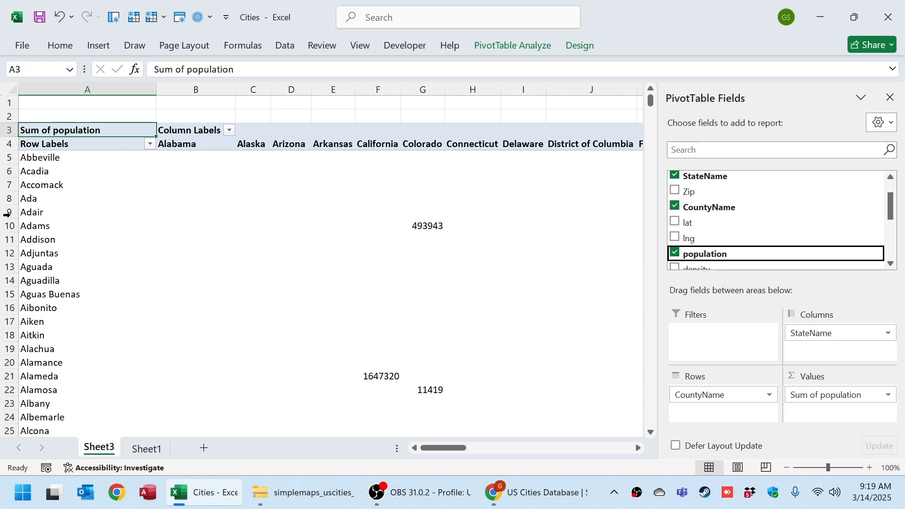
Examine the population figures for the Adams and Alameda county rows across the state columns.
{"action": "left_click", "coordinate": [7, 215]}
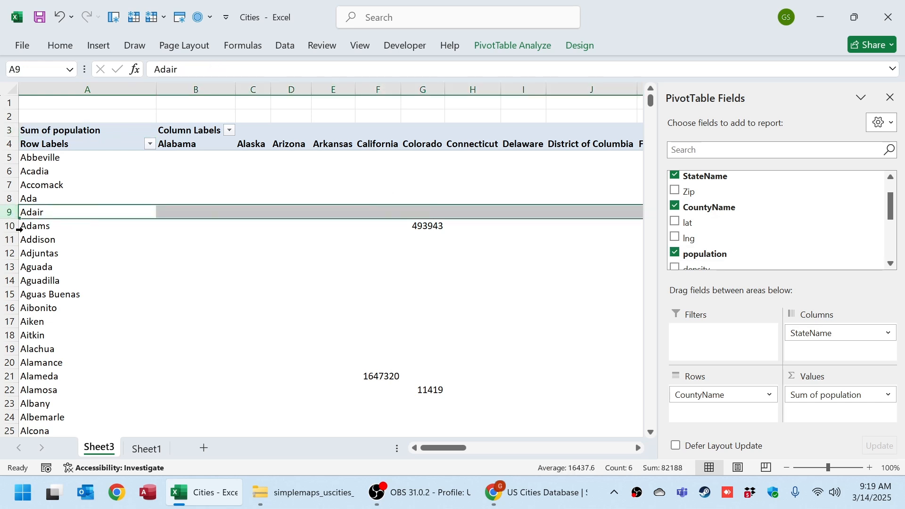
{"action": "left_click", "coordinate": [18, 228]}
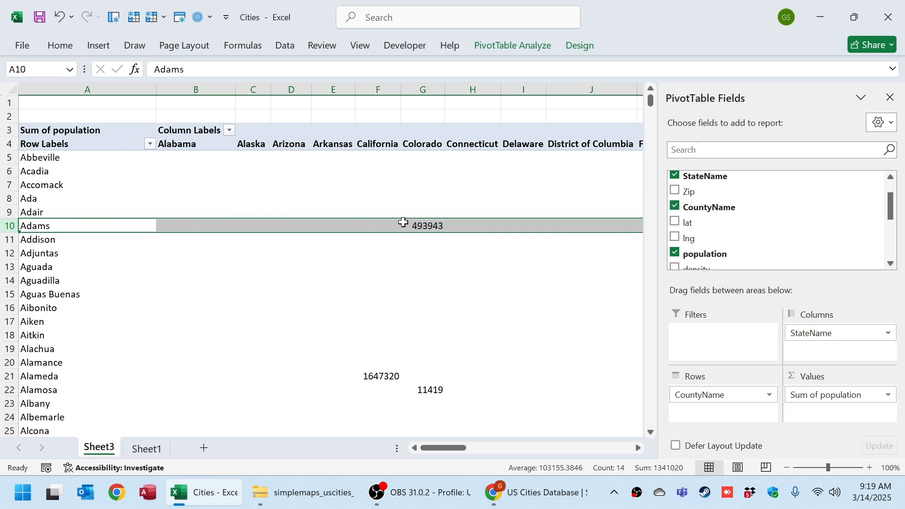
{"action": "left_click", "coordinate": [421, 226]}
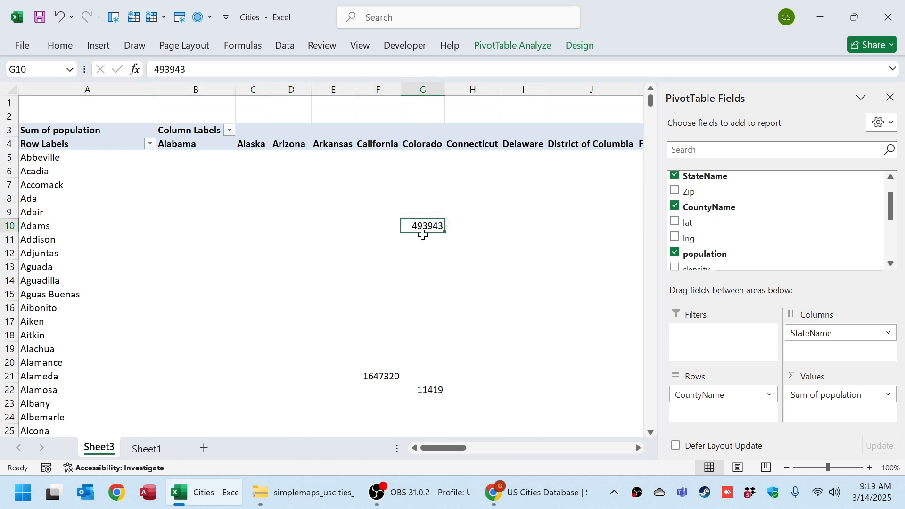
{"action": "left_click", "coordinate": [11, 226]}
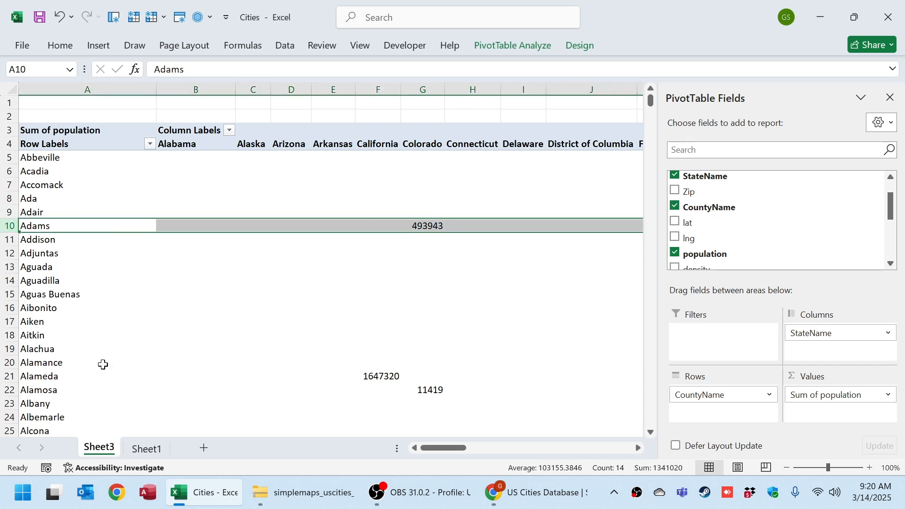
{"action": "left_click", "coordinate": [381, 375]}
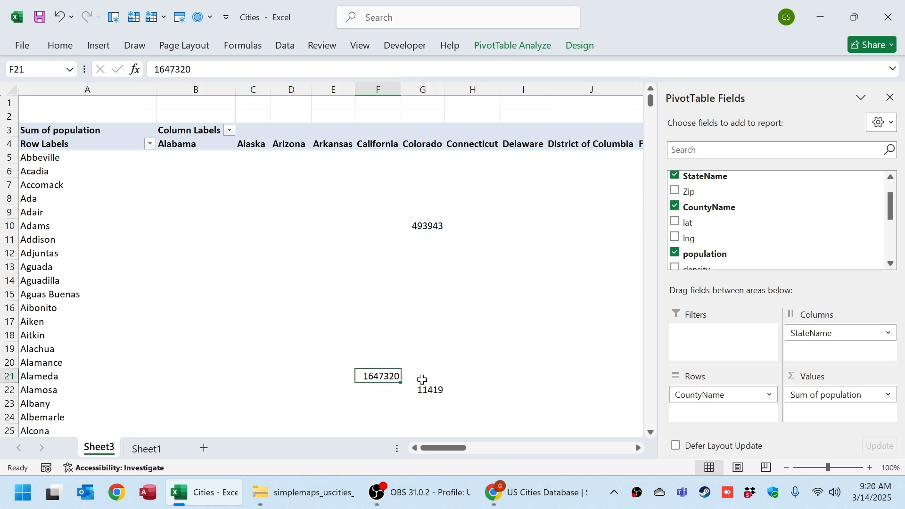
{"action": "left_click", "coordinate": [374, 97]}
{"action": "left_click", "coordinate": [14, 378]}
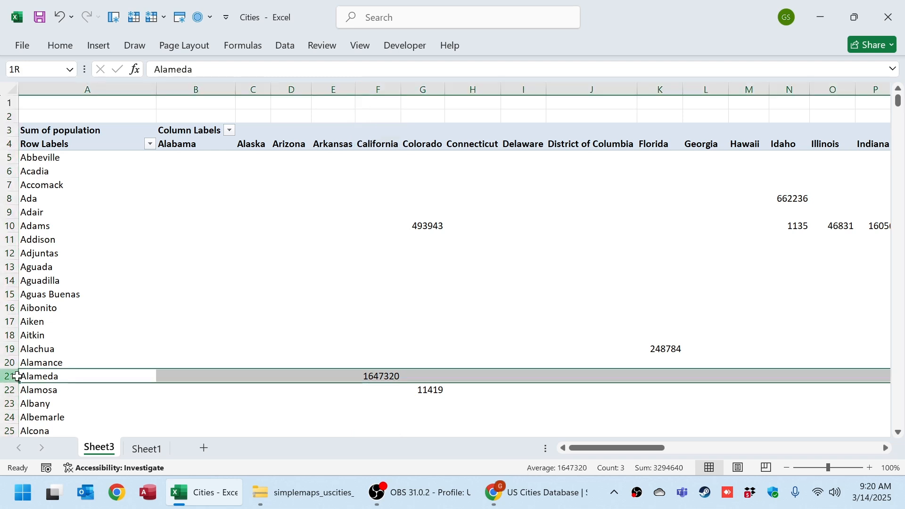
{"action": "left_click", "coordinate": [376, 376]}
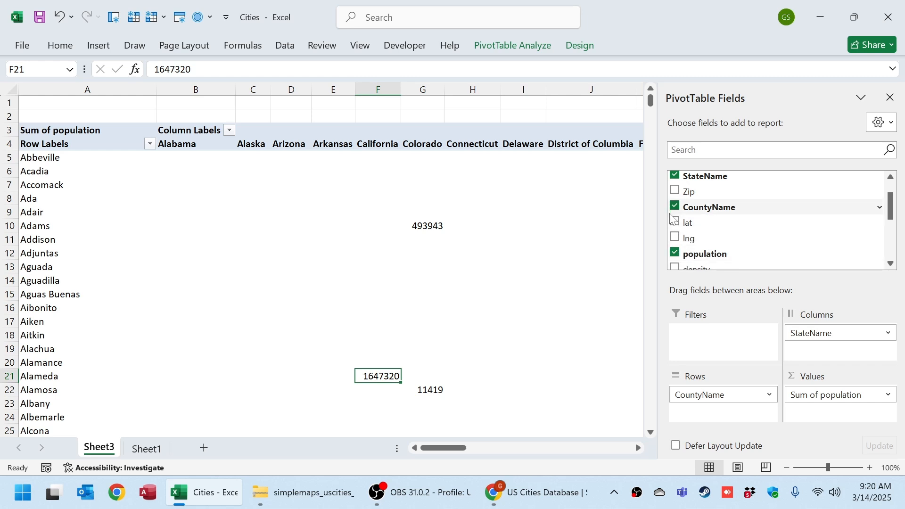
Clear StateName, population and CountyName from the PivotTable, and set StateName as the row field.
{"action": "left_click", "coordinate": [674, 175]}
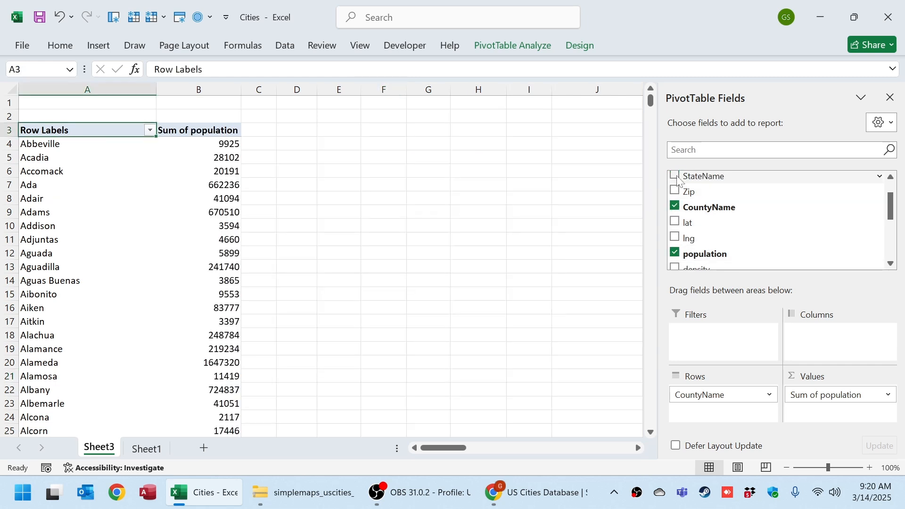
{"action": "left_click", "coordinate": [675, 254]}
{"action": "left_click", "coordinate": [673, 204]}
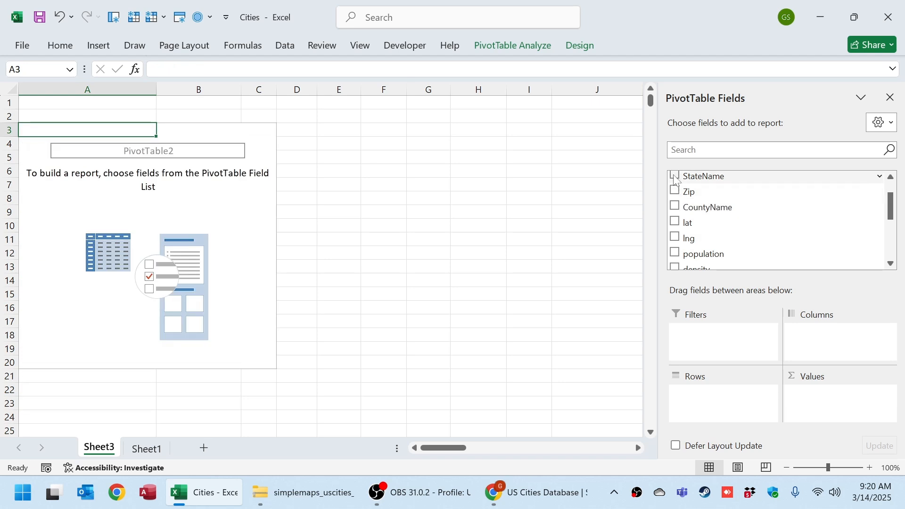
{"action": "left_click", "coordinate": [675, 175]}
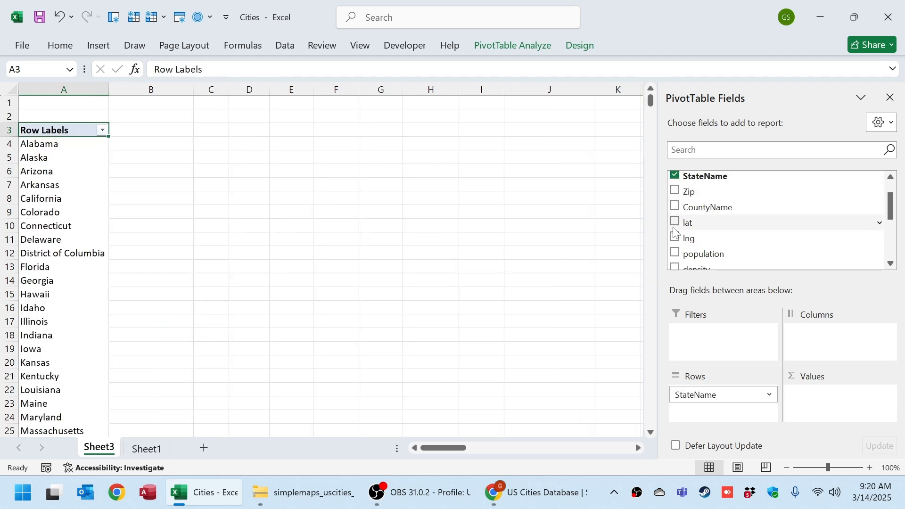
Add lat to the values and summarize it by Max for each state.
{"action": "left_click", "coordinate": [675, 221]}
{"action": "left_click_drag", "start_coordinate": [685, 223], "coordinate": [717, 208]}
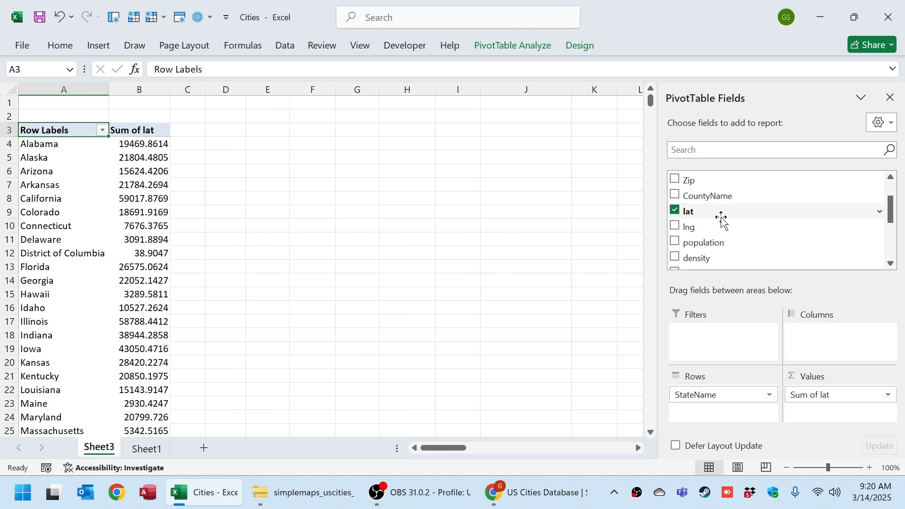
{"action": "left_click", "coordinate": [889, 395]}
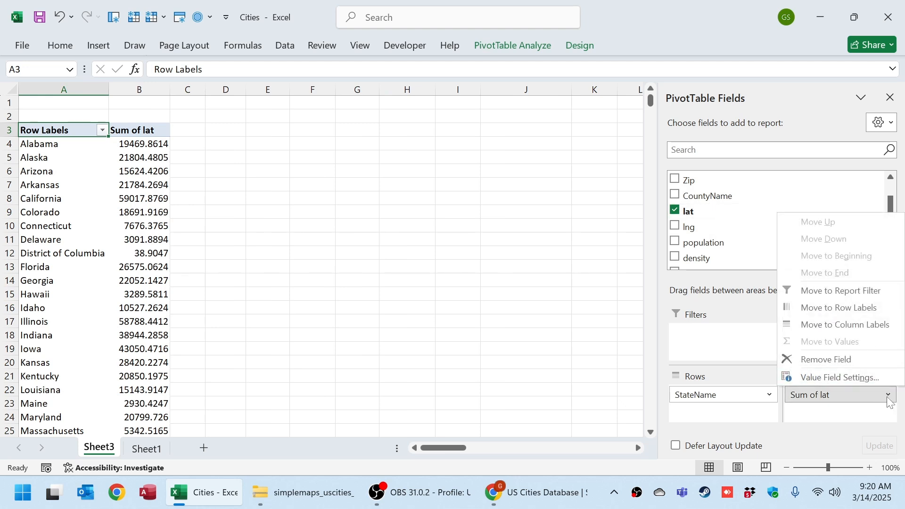
{"action": "left_click", "coordinate": [869, 377]}
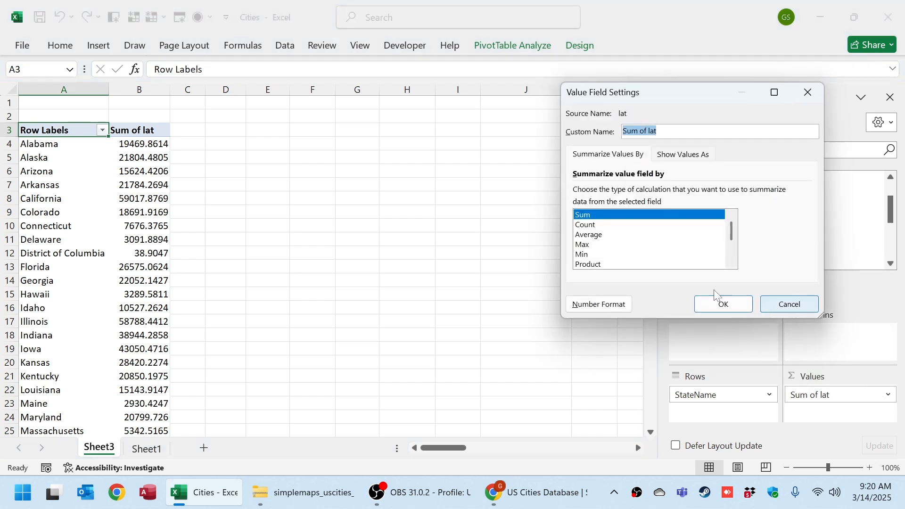
{"action": "left_click", "coordinate": [593, 245]}
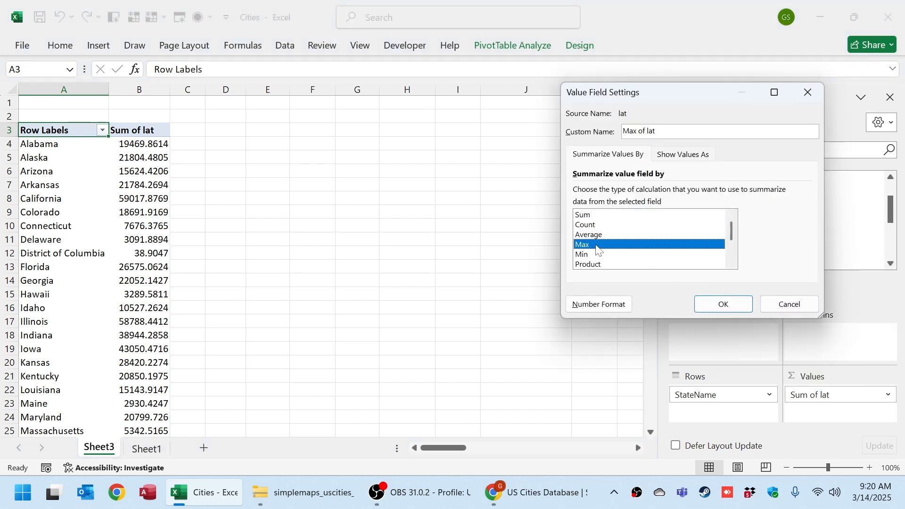
{"action": "left_click", "coordinate": [725, 304]}
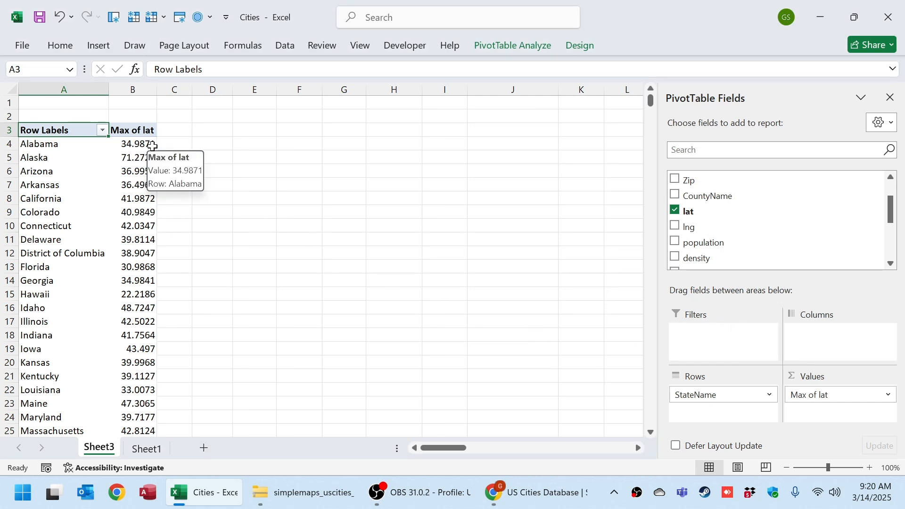
{"action": "left_click", "coordinate": [153, 146]}
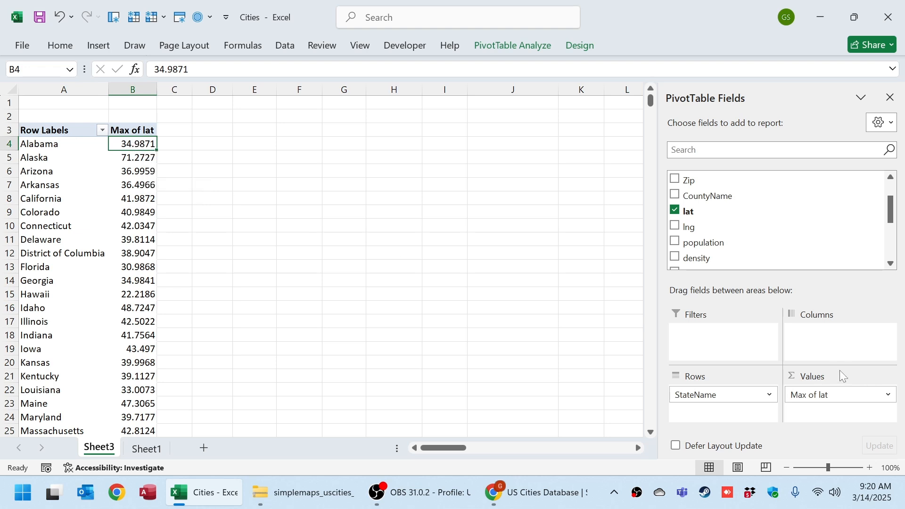
Add population to the values and remove the lat field from them.
{"action": "left_click_drag", "start_coordinate": [685, 246], "coordinate": [877, 417]}
{"action": "left_click", "coordinate": [889, 396]}
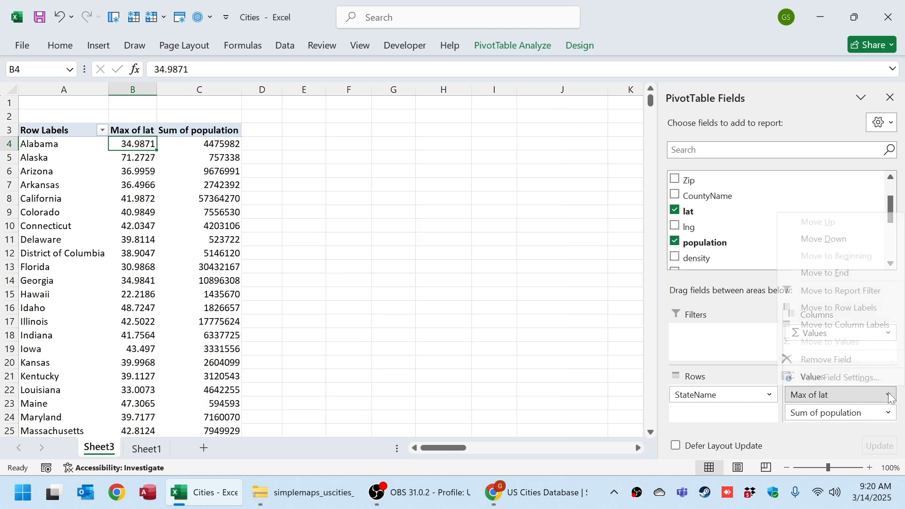
{"action": "left_click", "coordinate": [845, 360]}
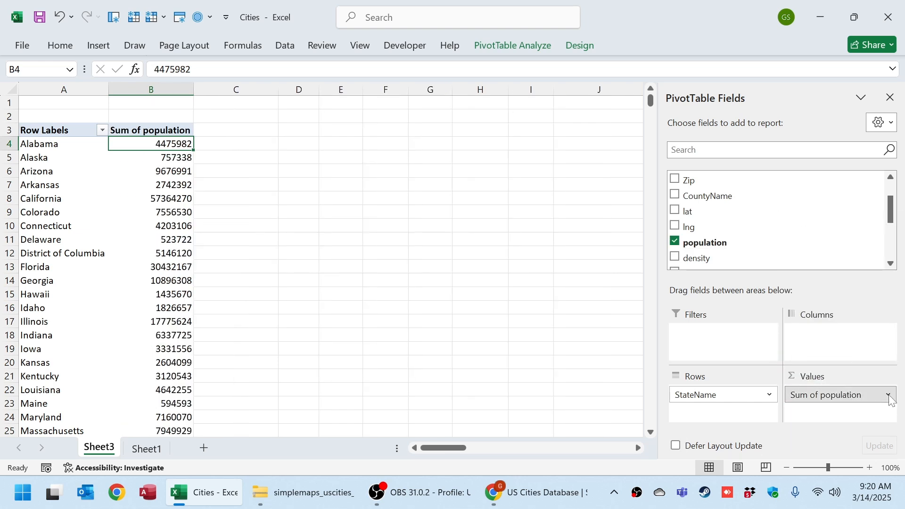
Summarize the population value field by Max instead of Sum.
{"action": "left_click", "coordinate": [888, 395]}
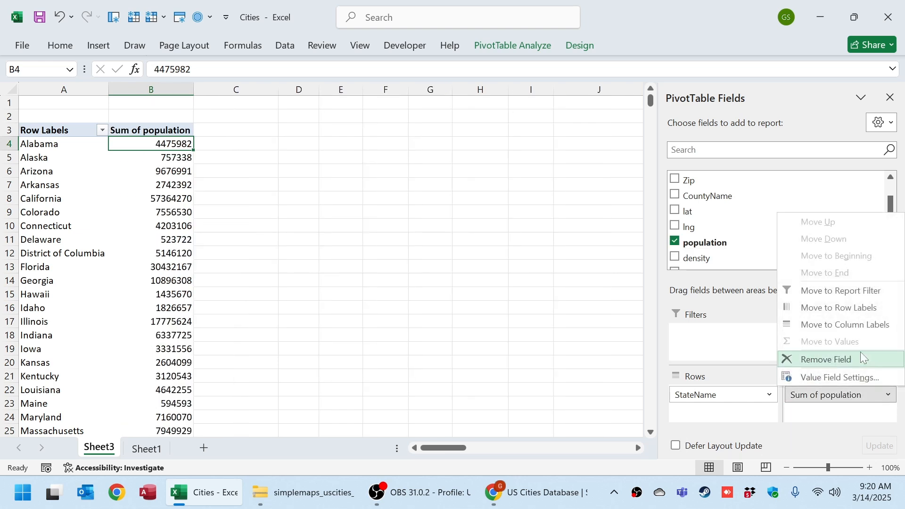
{"action": "left_click", "coordinate": [842, 377]}
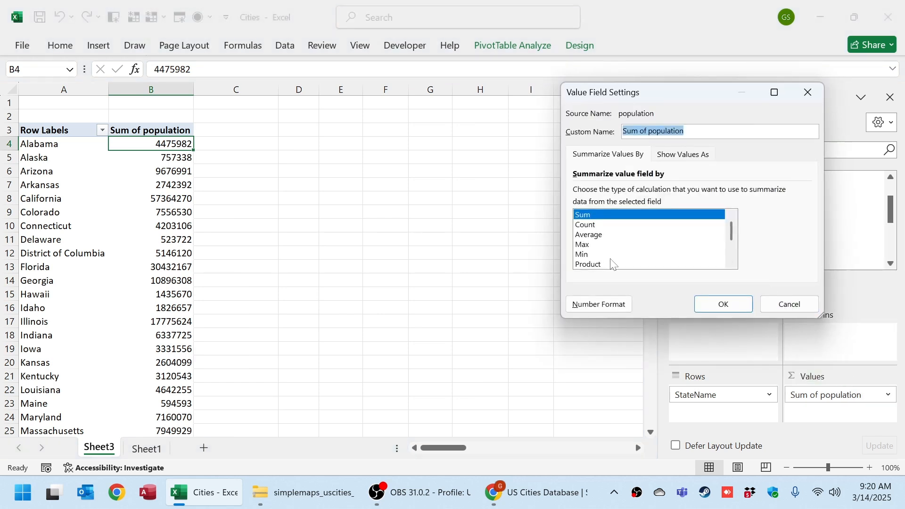
{"action": "left_click", "coordinate": [616, 245]}
{"action": "left_click", "coordinate": [719, 304]}
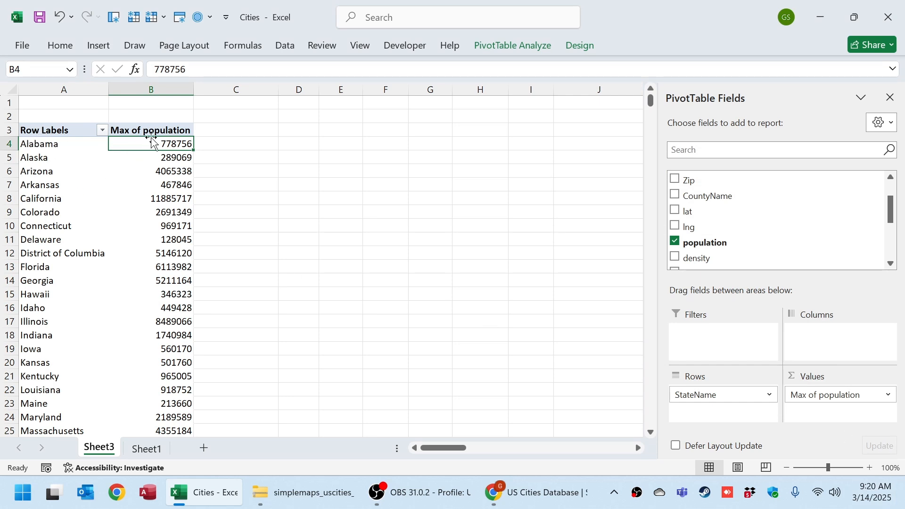
{"action": "mouse_move", "coordinate": [171, 202]}
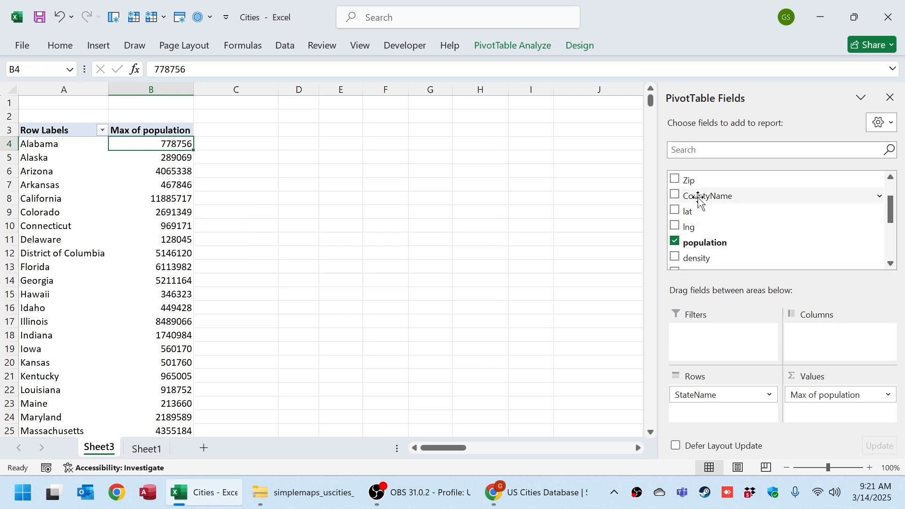
{"action": "scroll", "coordinate": [706, 207], "scroll_direction": "up", "scroll_amount": 1}
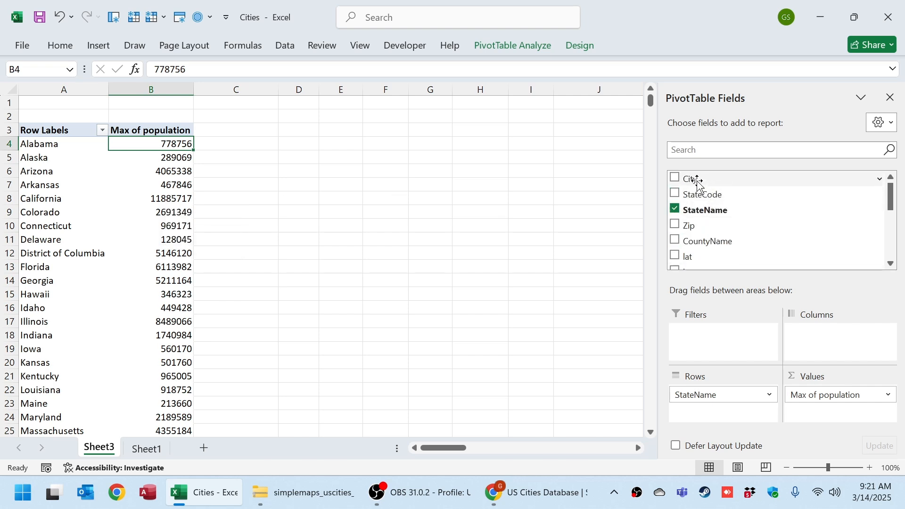
{"action": "left_click_drag", "start_coordinate": [696, 181], "coordinate": [680, 194]}
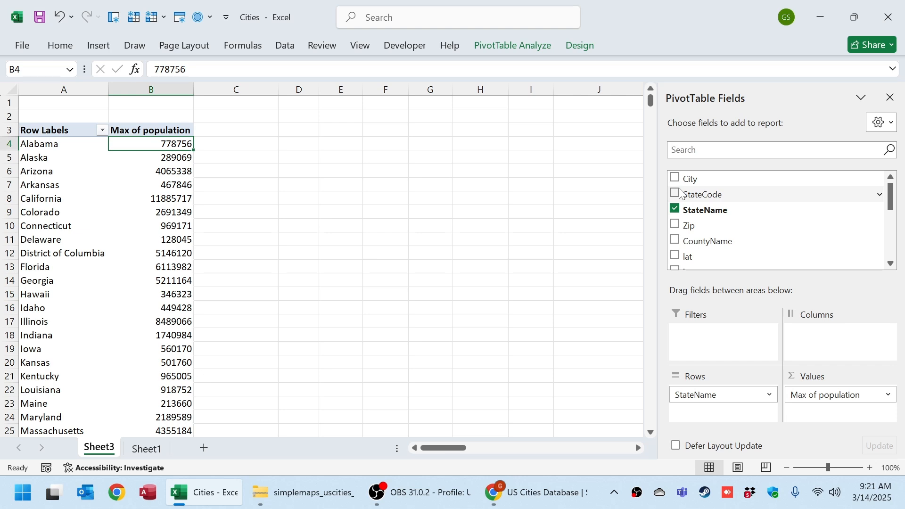
{"action": "scroll", "coordinate": [821, 210], "scroll_direction": "down", "scroll_amount": 2}
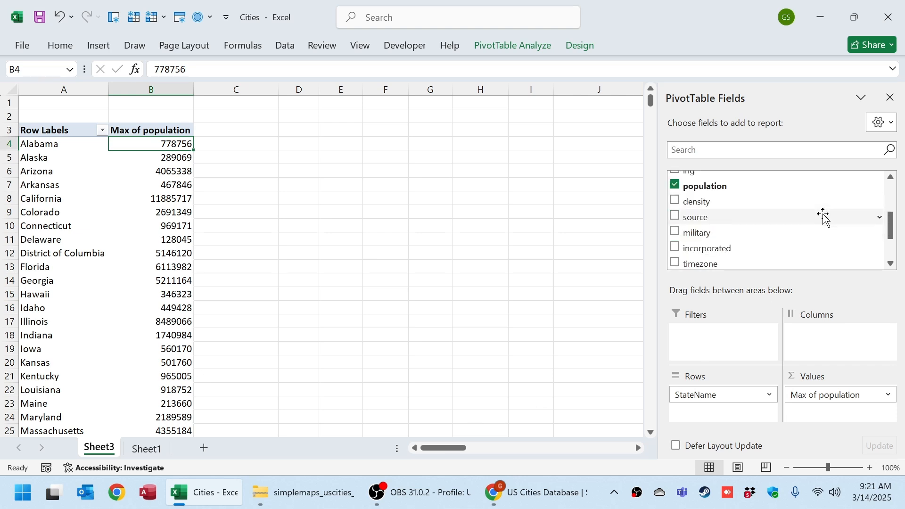
{"action": "scroll", "coordinate": [823, 221], "scroll_direction": "up", "scroll_amount": 2}
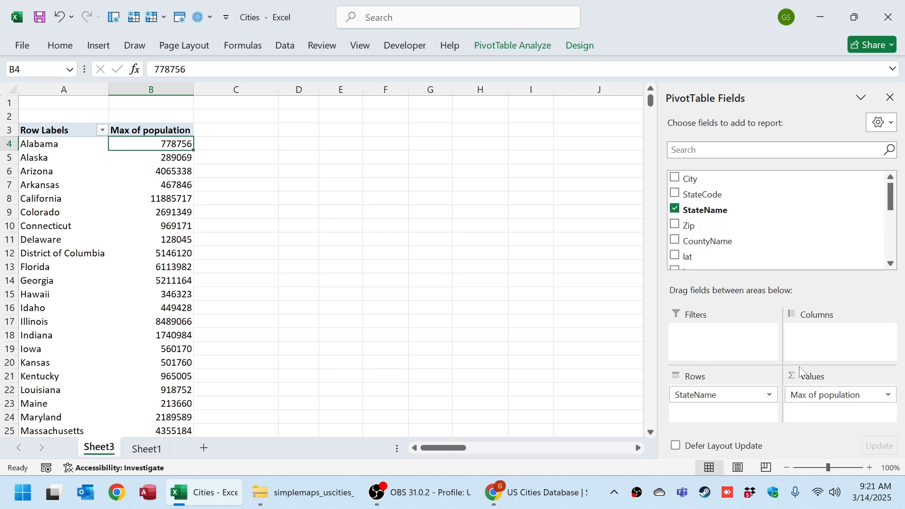